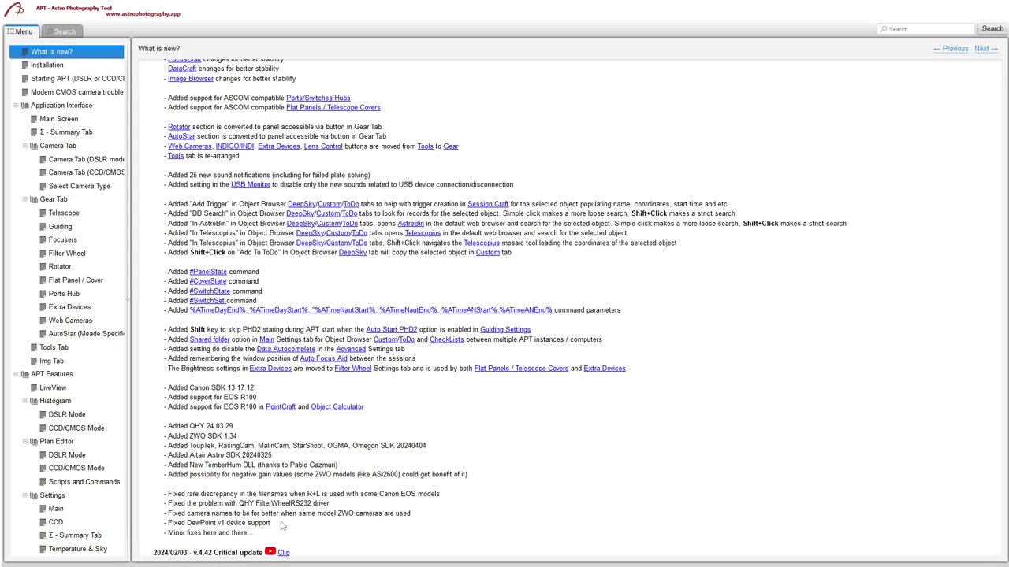
Switch to Astro Photography Tool, connect the ports hub to view its power and dew controls, and disconnect it again
{"action": "scroll", "coordinate": [291, 432], "scroll_direction": "up", "scroll_amount": 3}
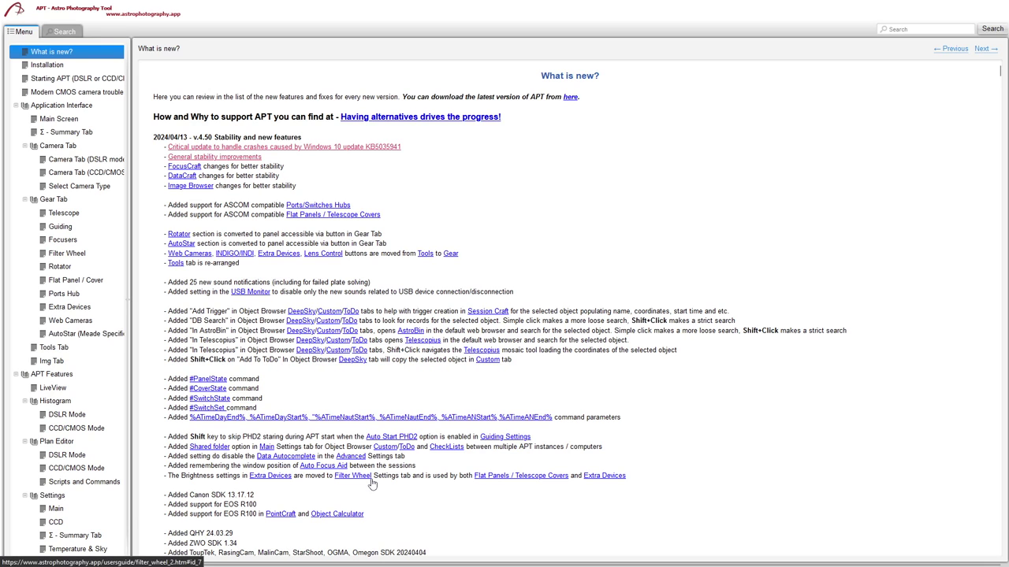
{"action": "key", "text": "alt+Tab"}
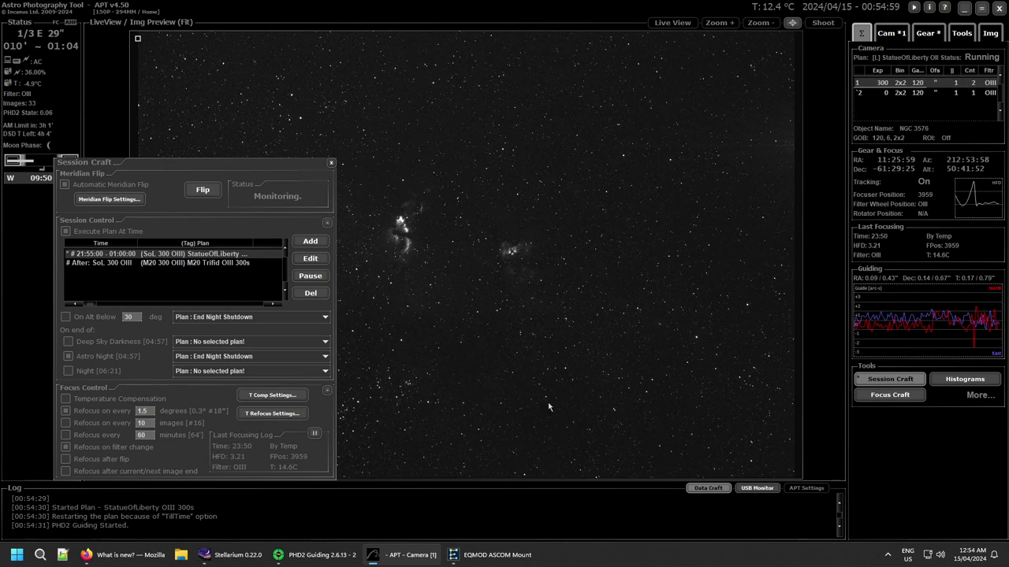
{"action": "left_click", "coordinate": [928, 33]}
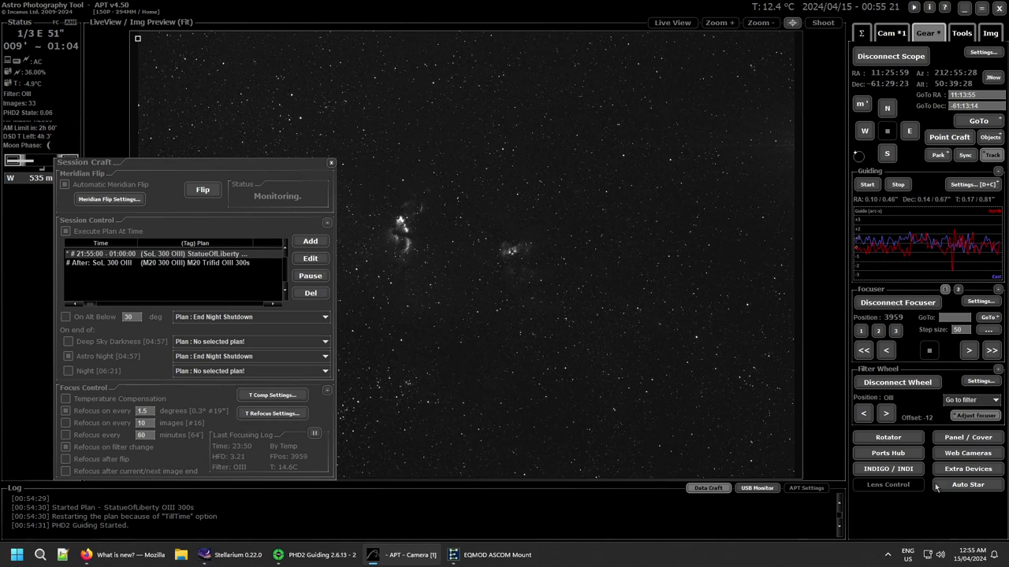
{"action": "left_click", "coordinate": [888, 456]}
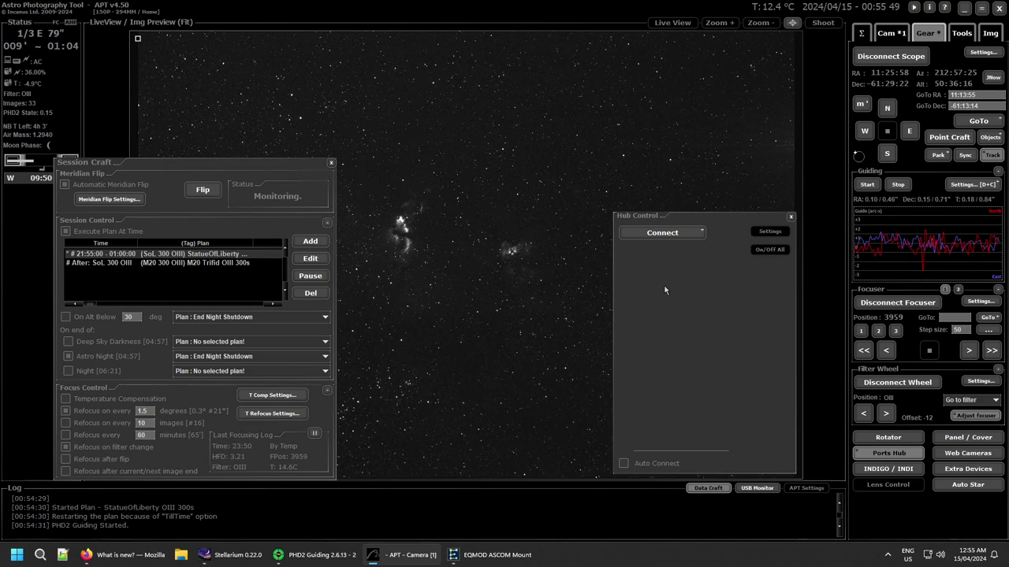
{"action": "left_click", "coordinate": [665, 238]}
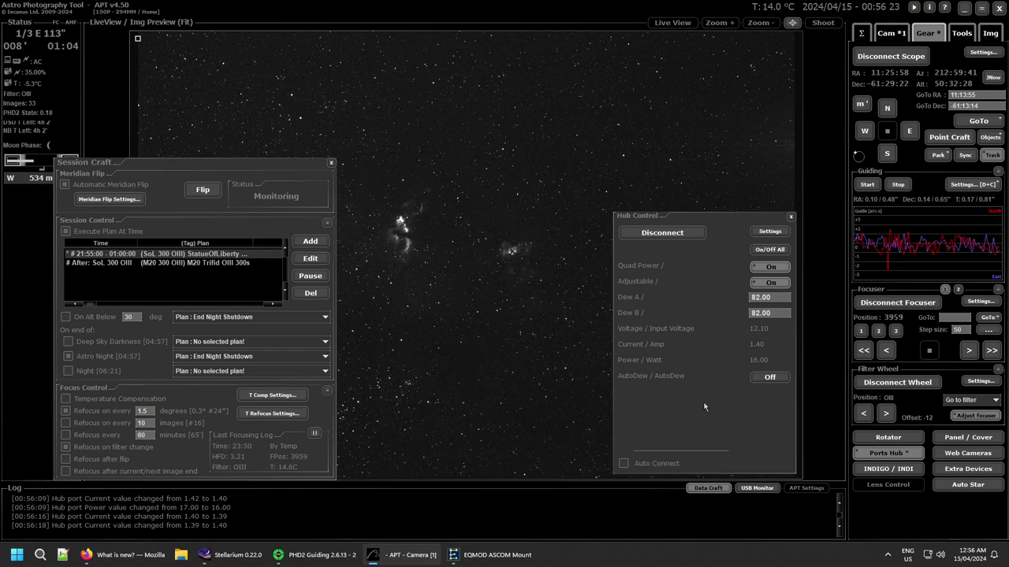
{"action": "left_click", "coordinate": [676, 233]}
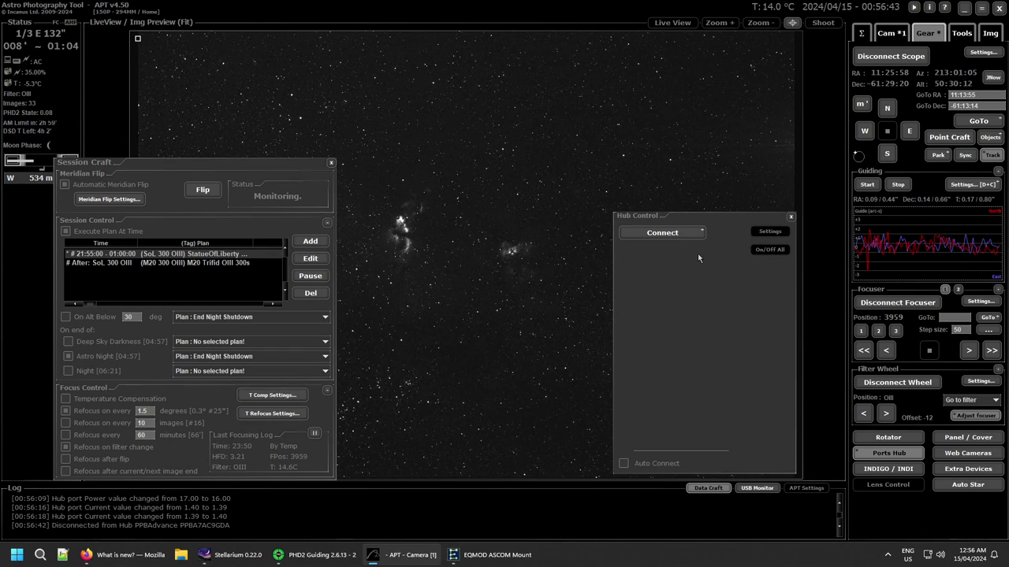
{"action": "left_click", "coordinate": [791, 217]}
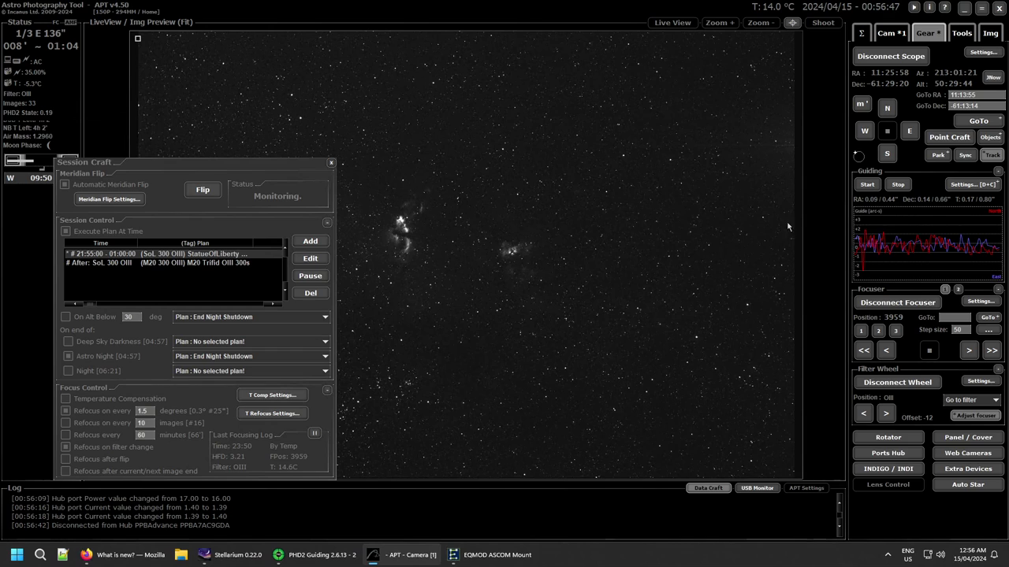
Inspect the flat panel and cover controls and the flats device models available under the extra devices, closing both windows
{"action": "left_click", "coordinate": [962, 443]}
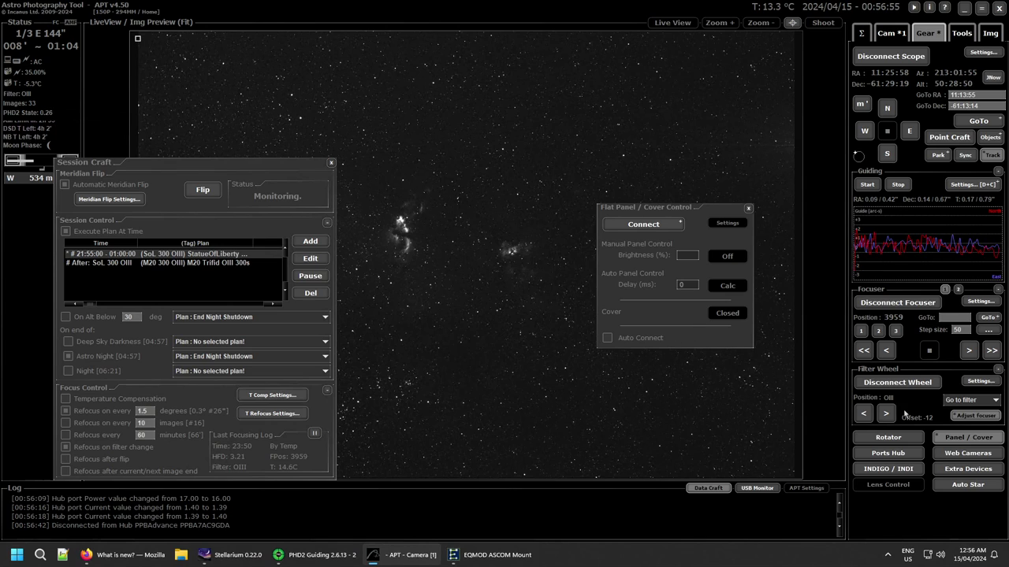
{"action": "left_click", "coordinate": [962, 477]}
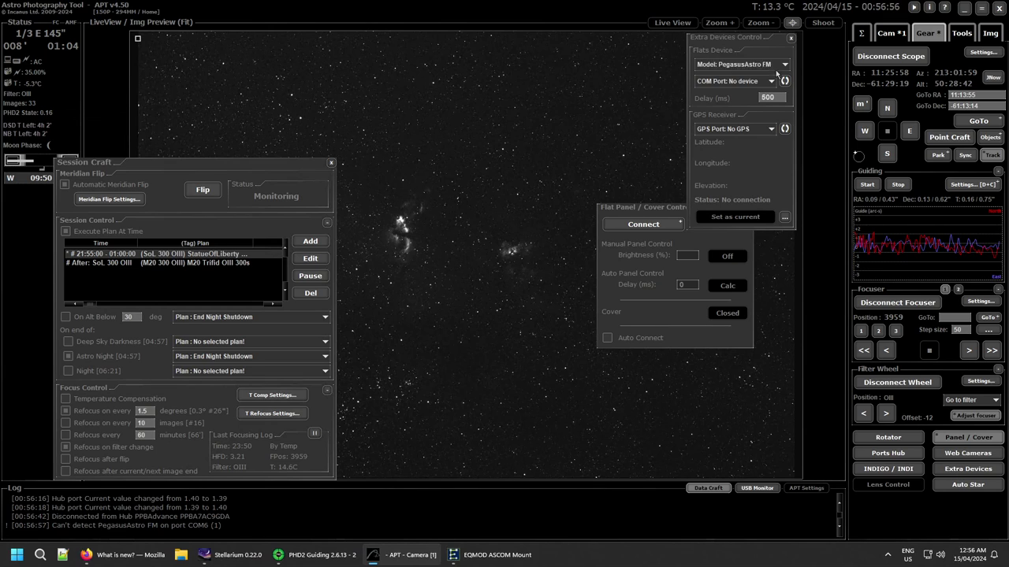
{"action": "left_click", "coordinate": [782, 67]}
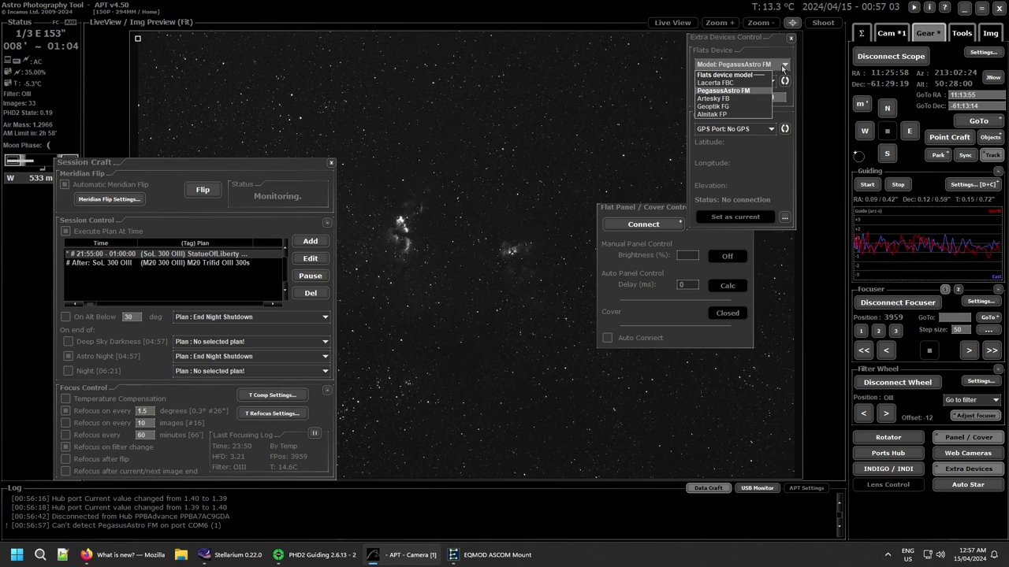
{"action": "left_click", "coordinate": [782, 68]}
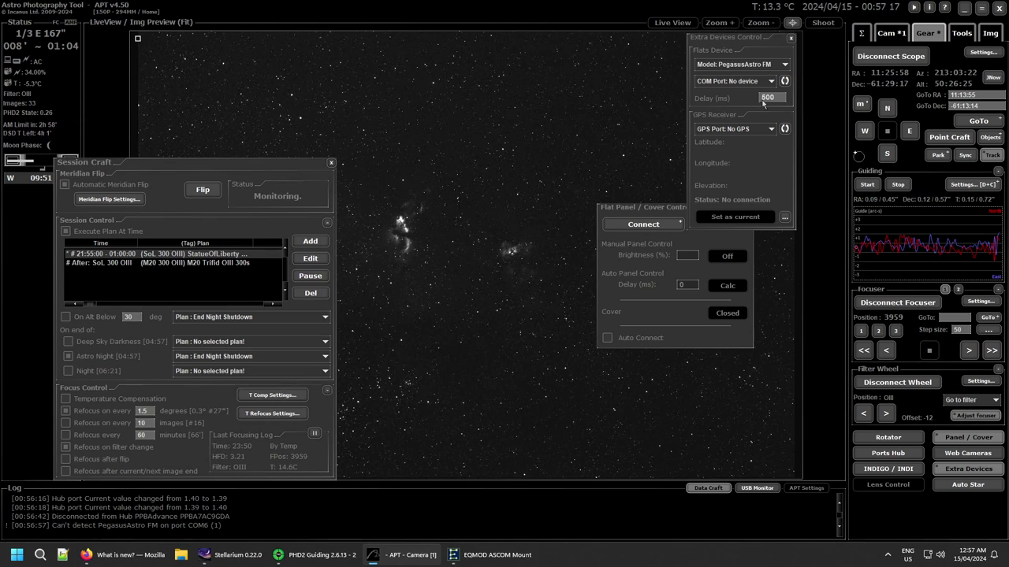
{"action": "left_click", "coordinate": [792, 38]}
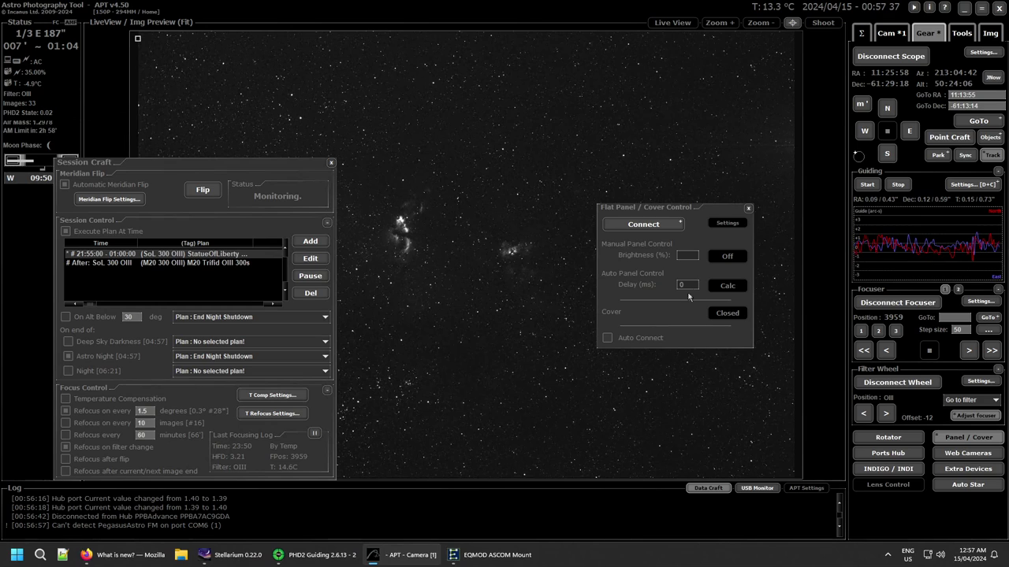
{"action": "left_click", "coordinate": [749, 209]}
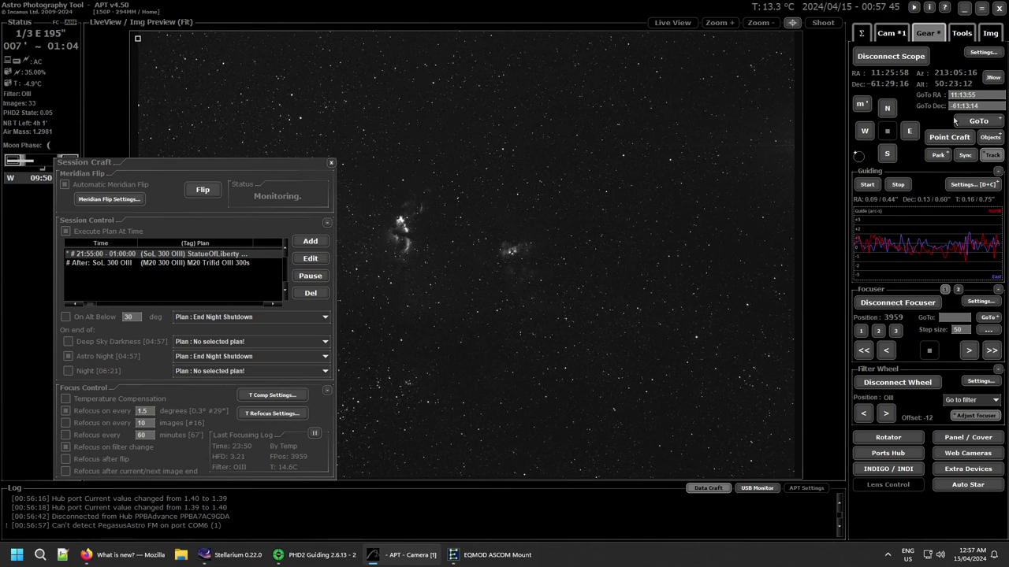
Look over the rearranged set of tools and return to the session summary
{"action": "left_click", "coordinate": [962, 33]}
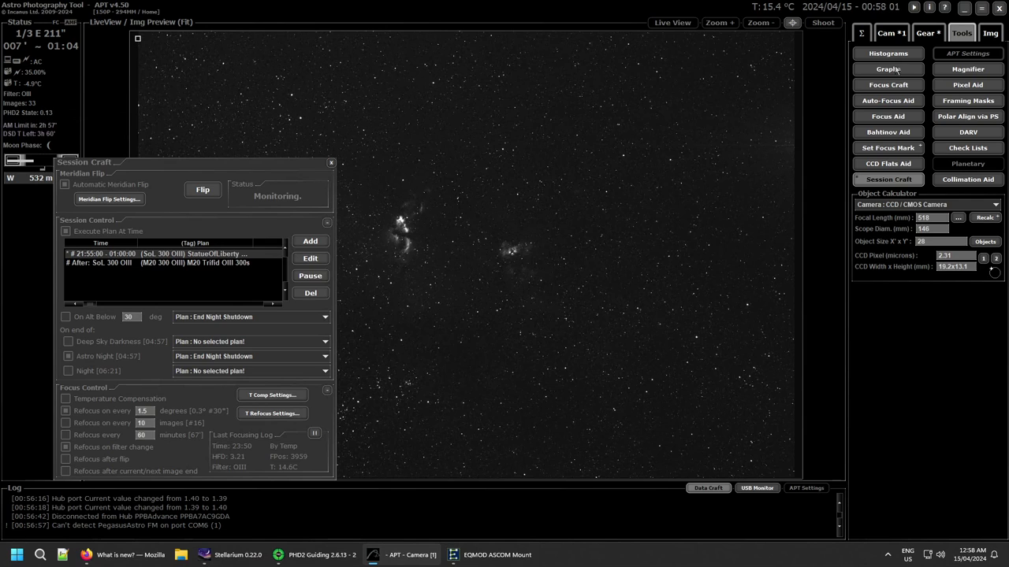
{"action": "left_click", "coordinate": [905, 38]}
{"action": "left_click", "coordinate": [861, 34]}
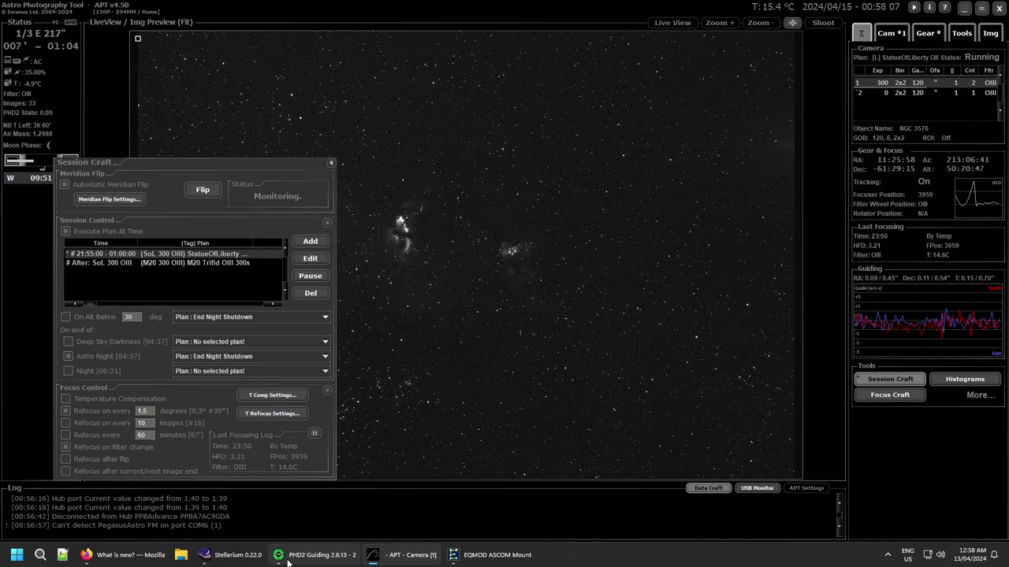
Review the USB Monitor entry in the browser's release notes and inspect the USB Monitor window in Astro Photography Tool
{"action": "left_click", "coordinate": [388, 556]}
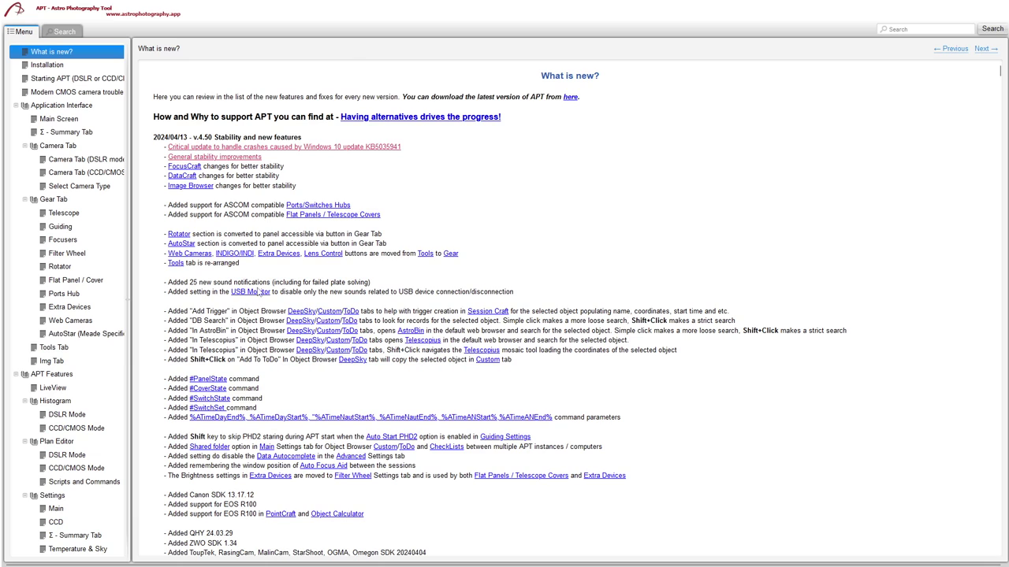
{"action": "scroll", "coordinate": [260, 293], "scroll_direction": "down", "scroll_amount": 1}
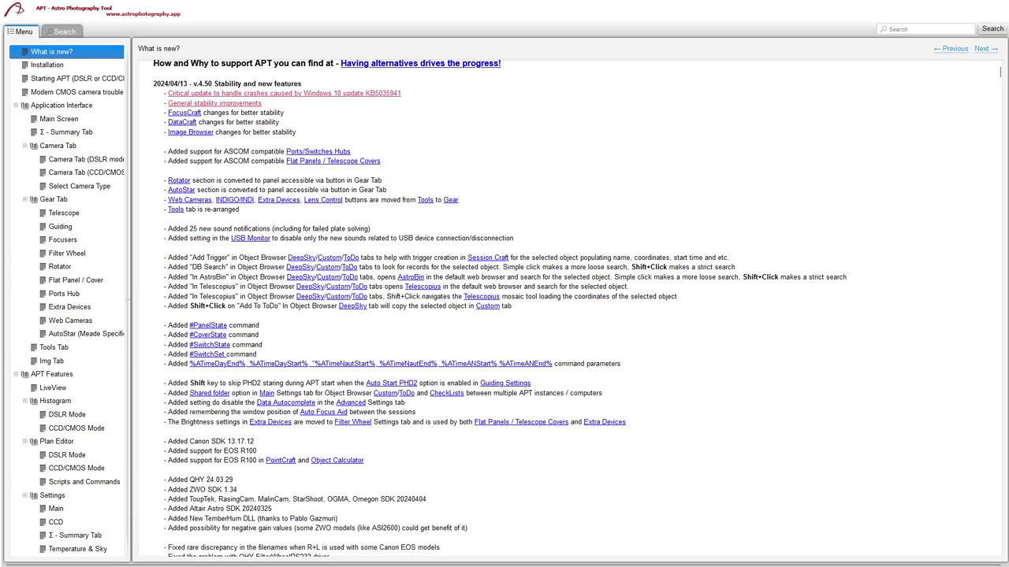
{"action": "left_click", "coordinate": [402, 555]}
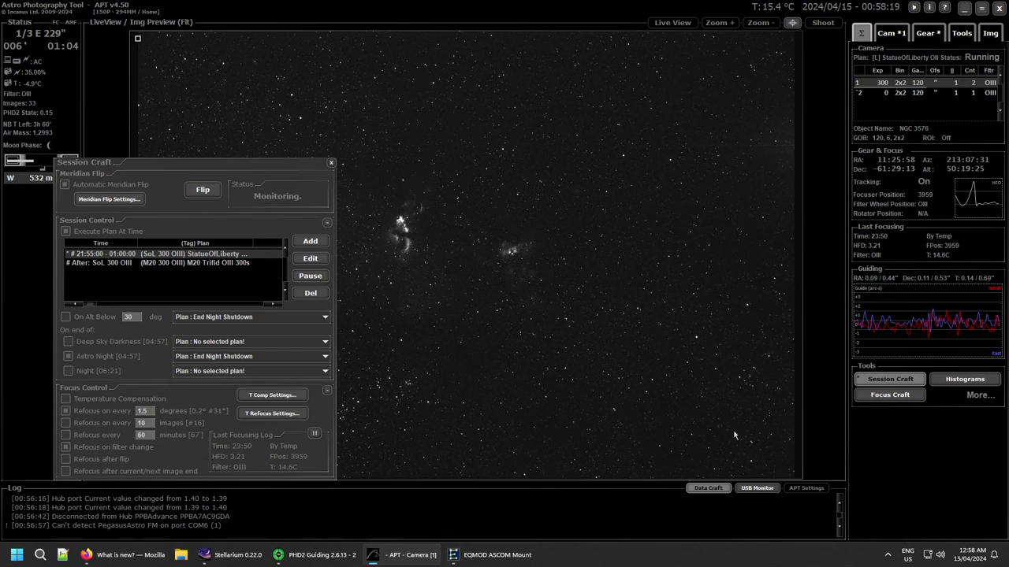
{"action": "left_click", "coordinate": [754, 491]}
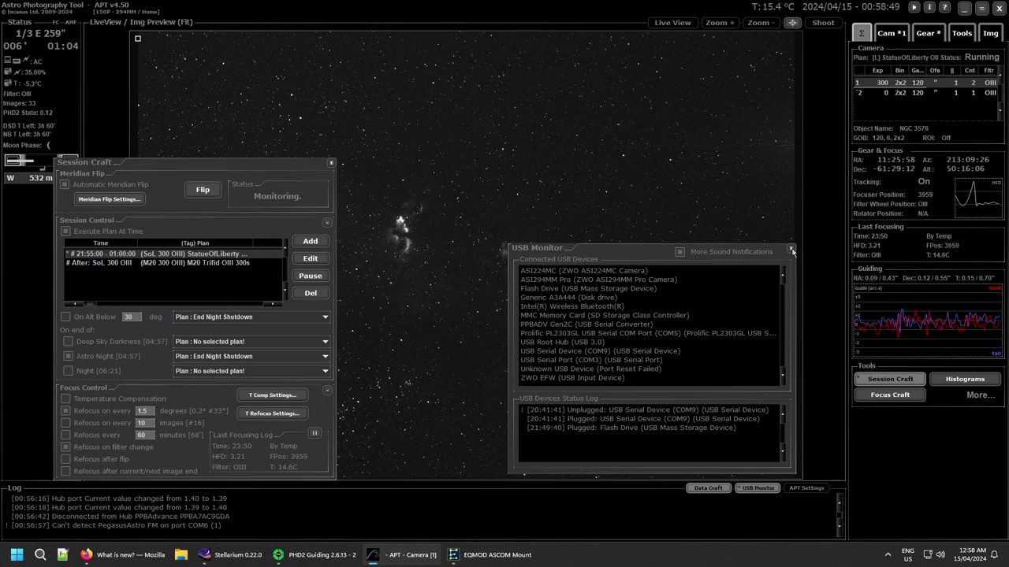
{"action": "left_click", "coordinate": [790, 249]}
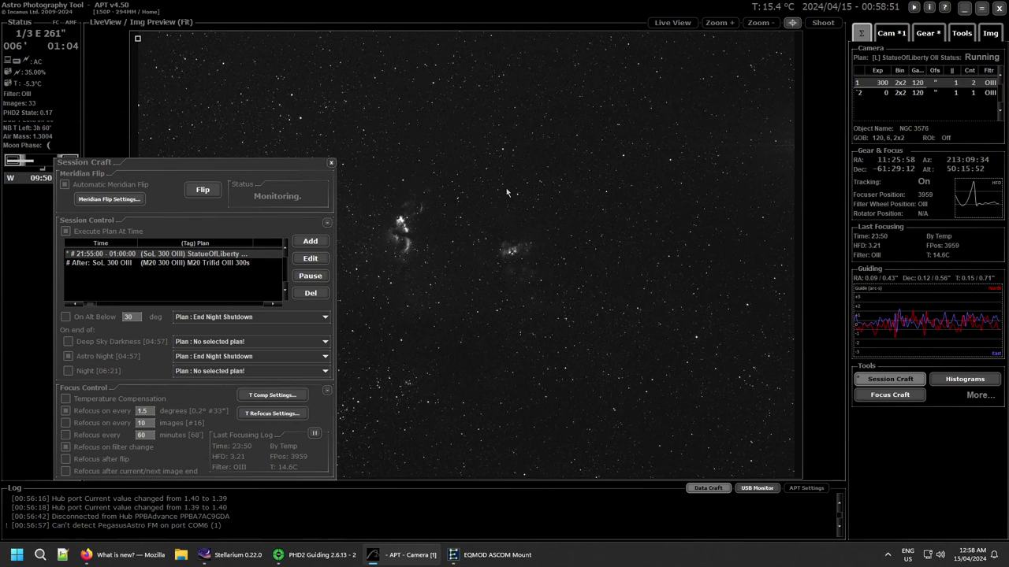
Open the Objects Browser and browse a loose database search for the ToDo object NGC 3576, closing the results
{"action": "double_click", "coordinate": [596, 200]}
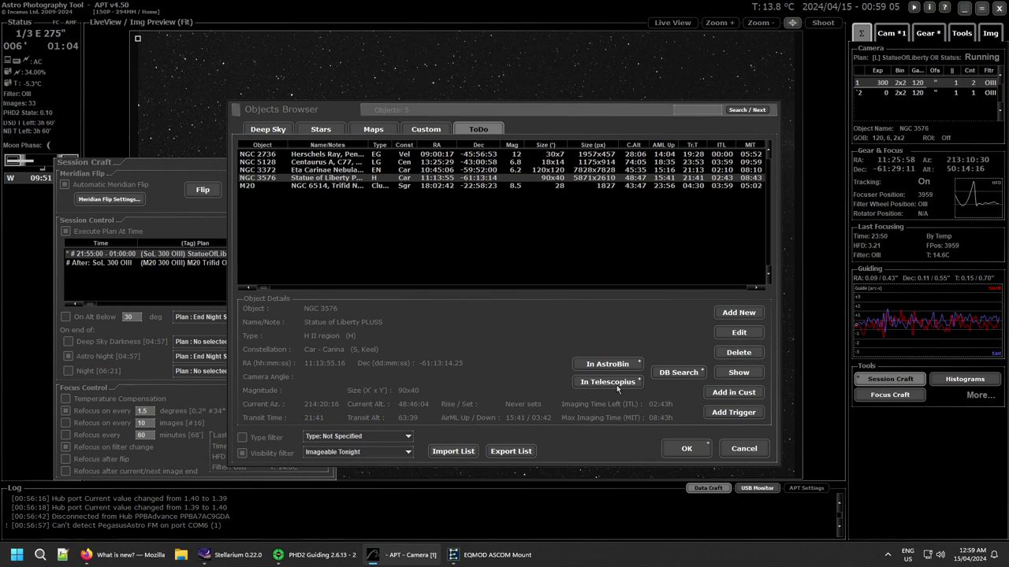
{"action": "left_click", "coordinate": [671, 375]}
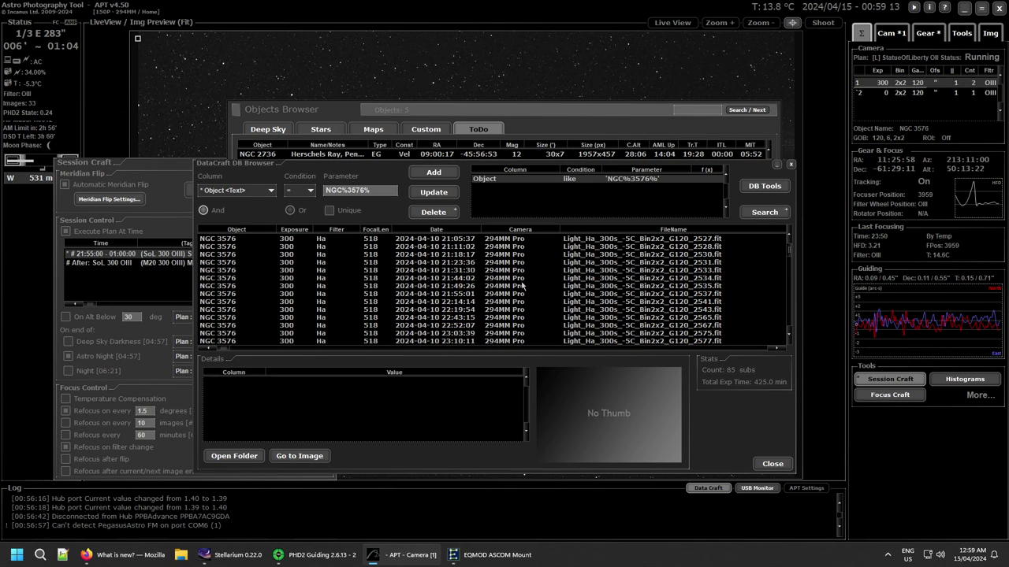
{"action": "scroll", "coordinate": [532, 288], "scroll_direction": "down", "scroll_amount": 5}
{"action": "scroll", "coordinate": [533, 288], "scroll_direction": "down", "scroll_amount": 6}
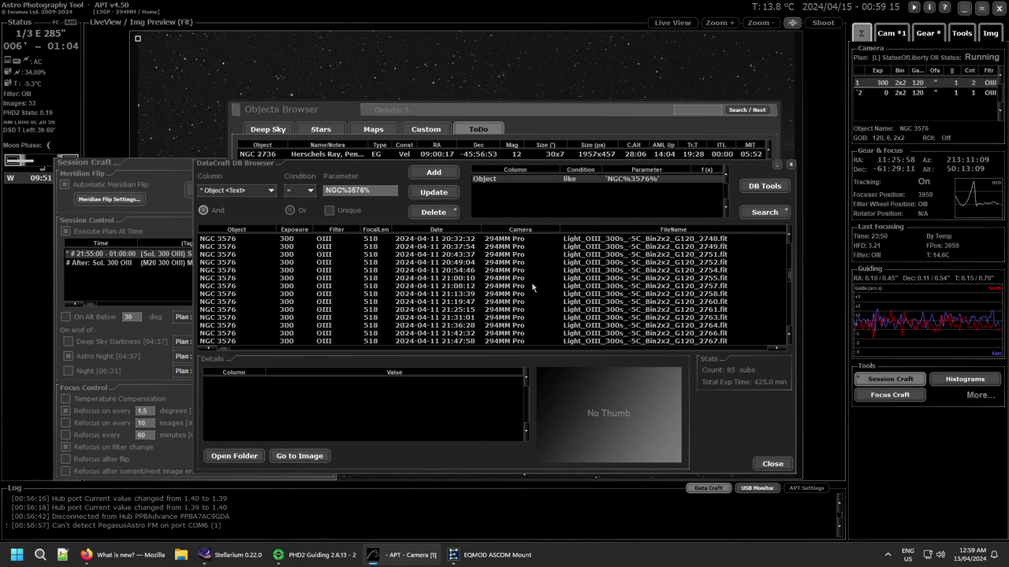
{"action": "scroll", "coordinate": [533, 289], "scroll_direction": "down", "scroll_amount": 6}
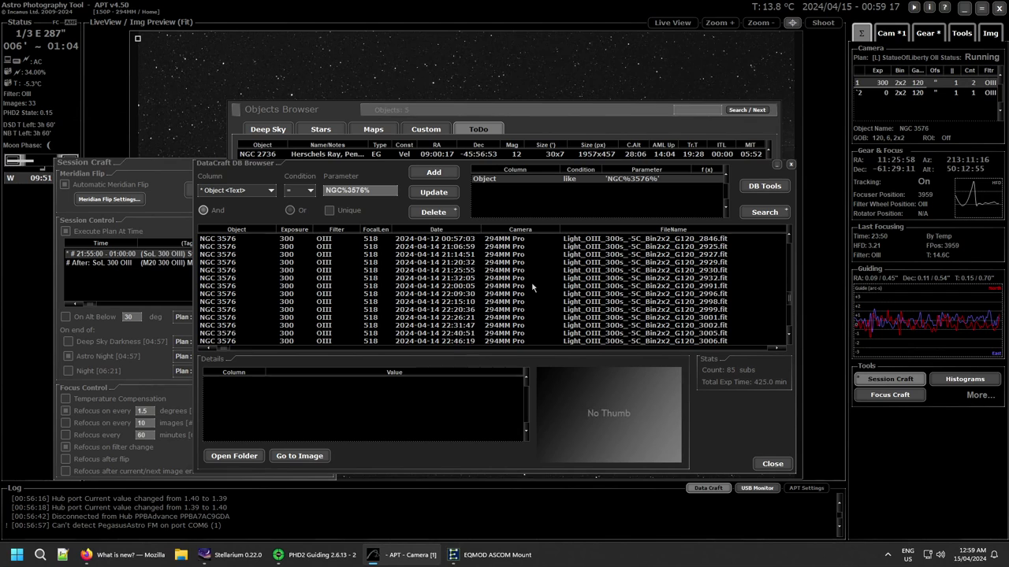
{"action": "scroll", "coordinate": [533, 289], "scroll_direction": "up", "scroll_amount": 6}
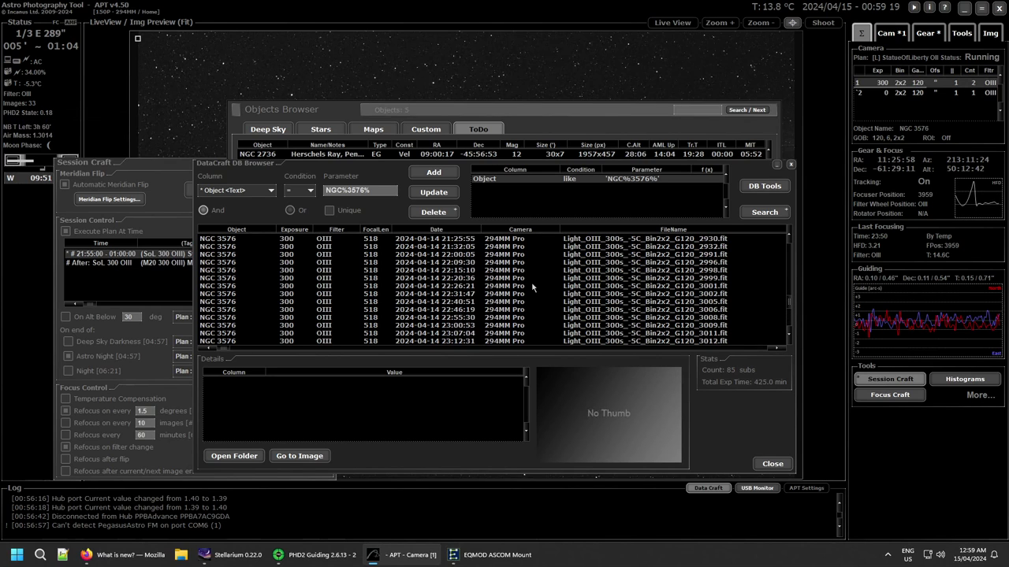
{"action": "scroll", "coordinate": [533, 288], "scroll_direction": "up", "scroll_amount": 5}
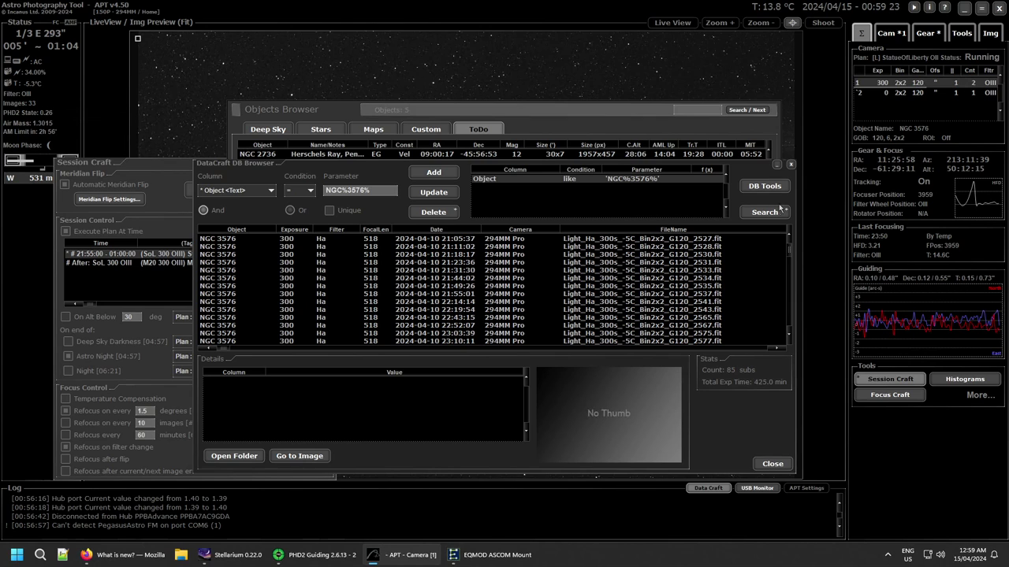
{"action": "left_click", "coordinate": [791, 164]}
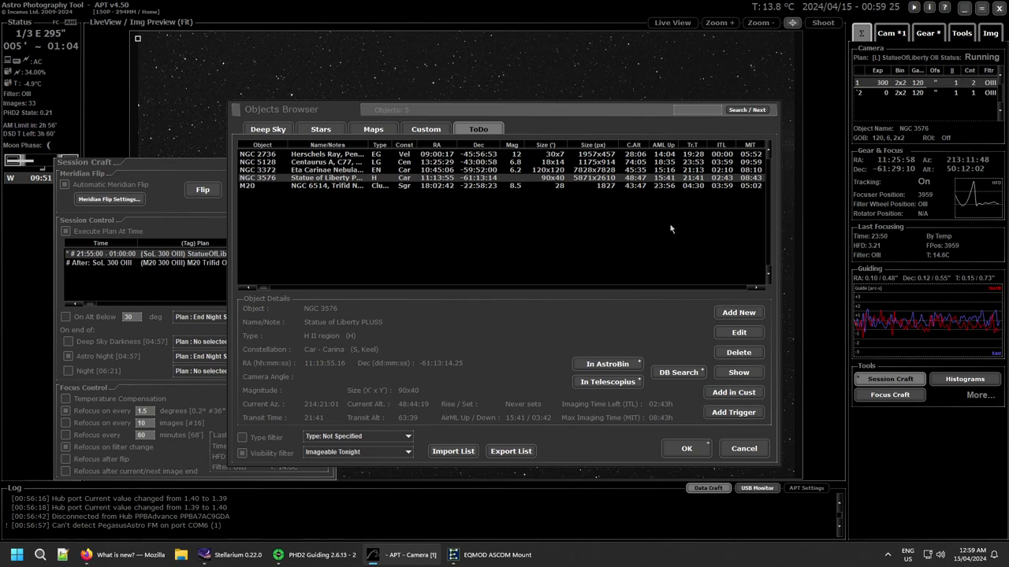
Run a strict database search for NGC 3576 twice, closing the results each time
{"action": "left_click", "coordinate": [678, 373]}
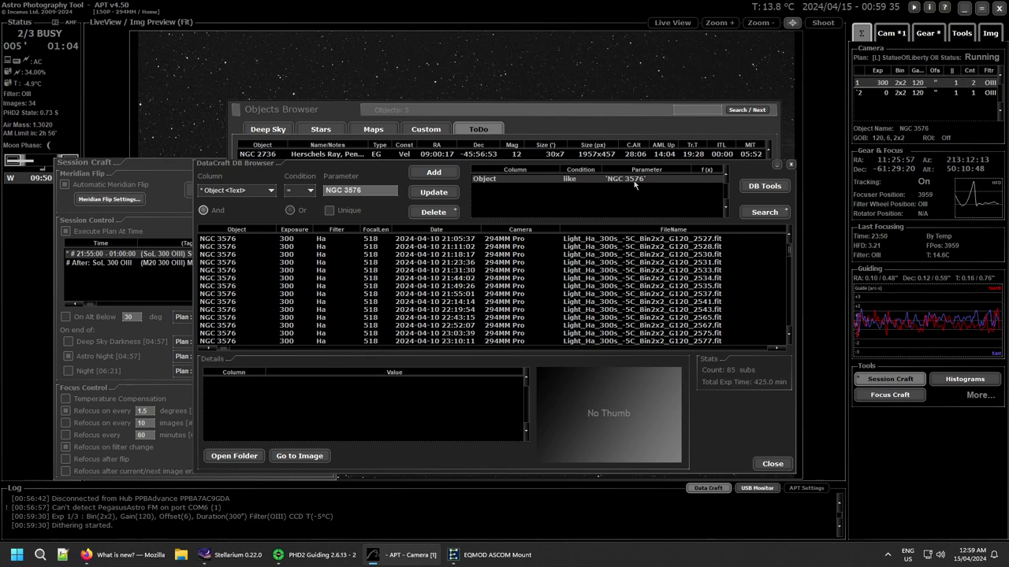
{"action": "left_click", "coordinate": [792, 166]}
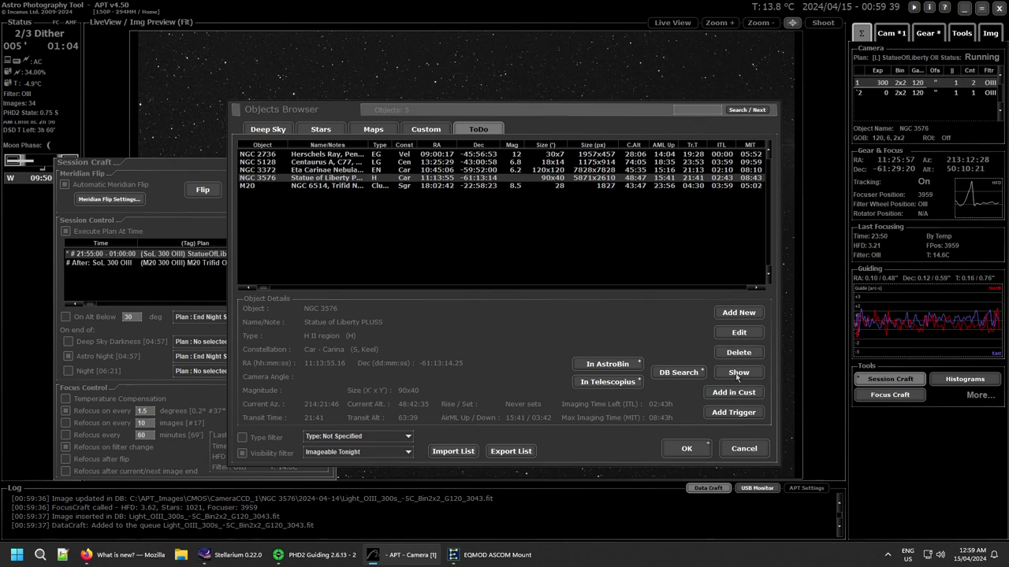
{"action": "left_click", "coordinate": [679, 372]}
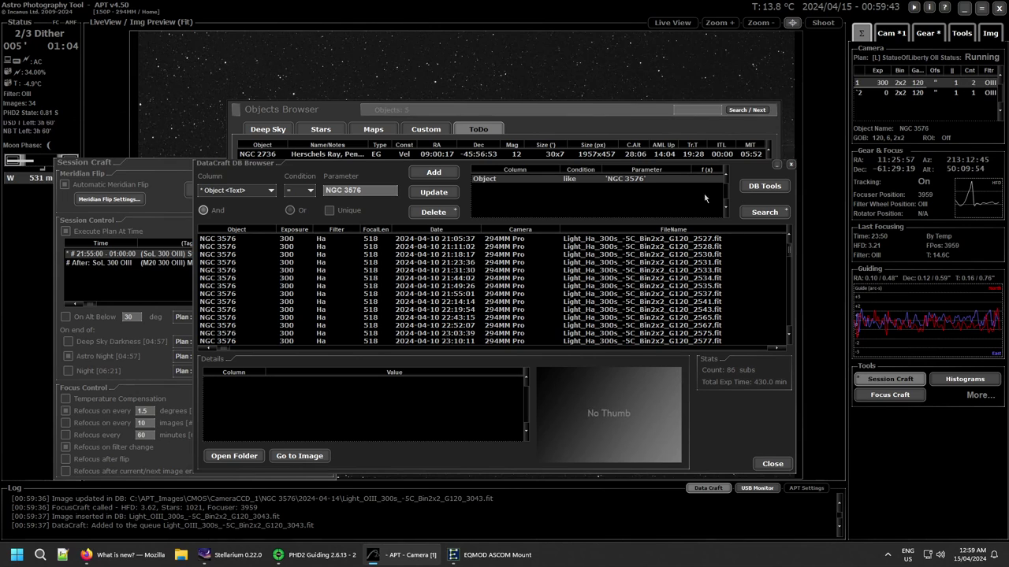
{"action": "left_click", "coordinate": [790, 164]}
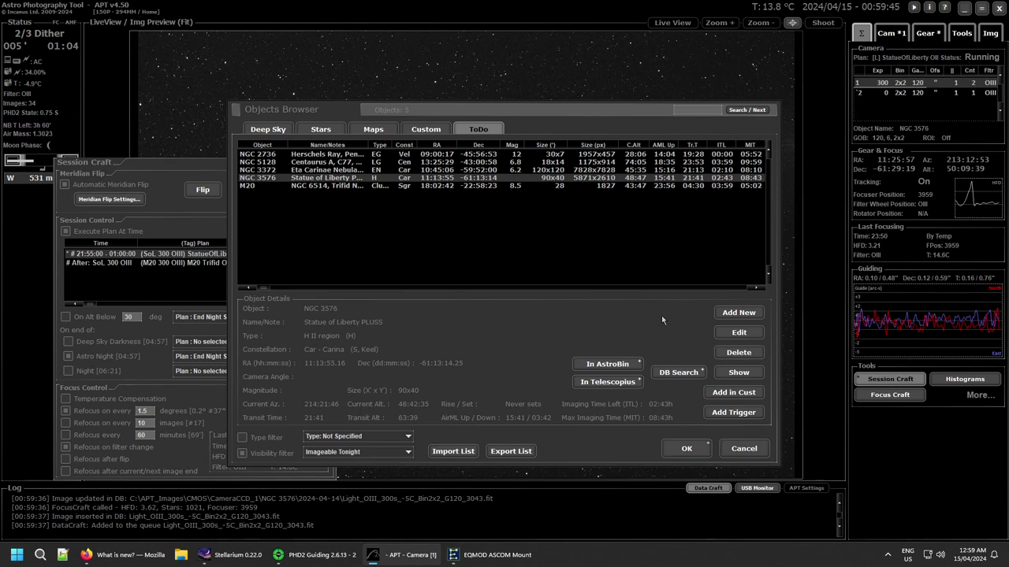
Repeat the loose database search for NGC 3576, look through the recorded exposures, and return to the Objects Browser
{"action": "left_click", "coordinate": [673, 375]}
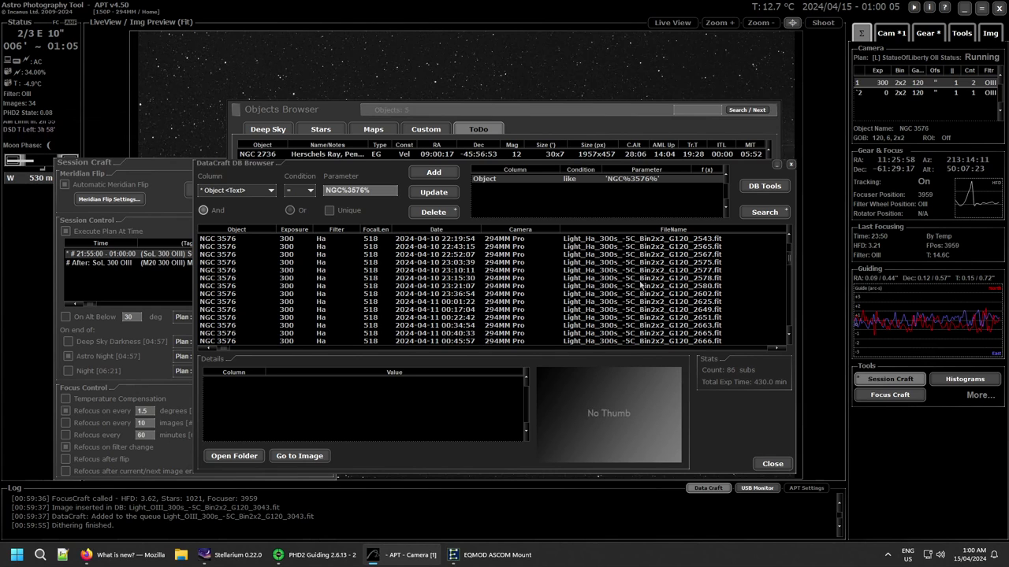
{"action": "scroll", "coordinate": [640, 285], "scroll_direction": "down", "scroll_amount": 10}
{"action": "scroll", "coordinate": [640, 285], "scroll_direction": "up", "scroll_amount": 5}
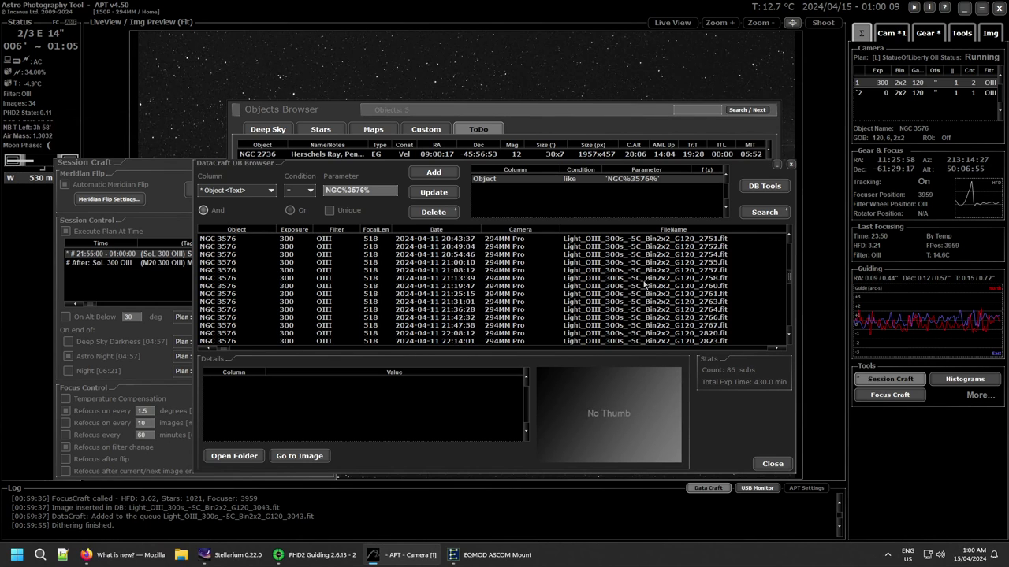
{"action": "scroll", "coordinate": [644, 286], "scroll_direction": "up", "scroll_amount": 5}
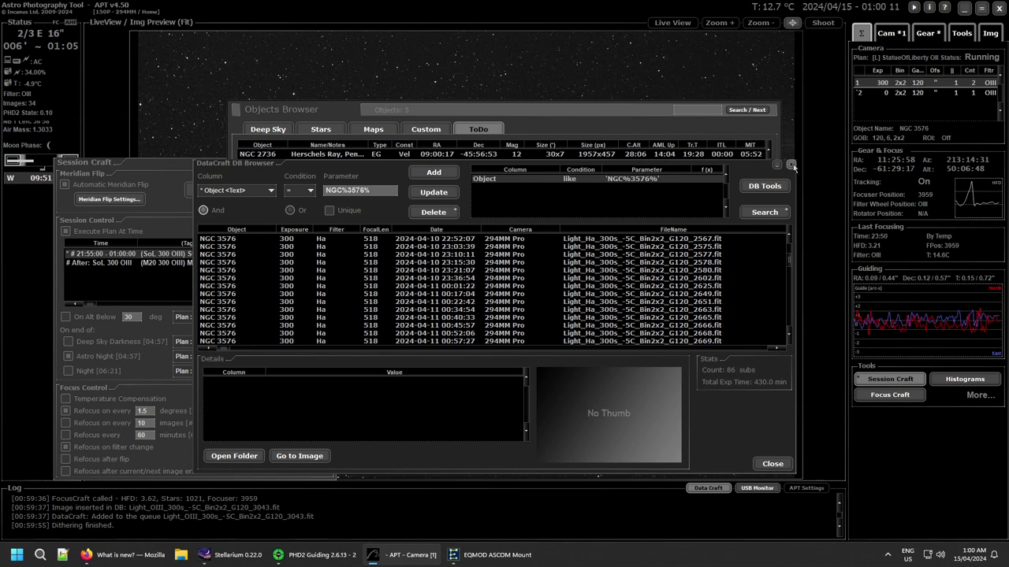
{"action": "left_click", "coordinate": [792, 166]}
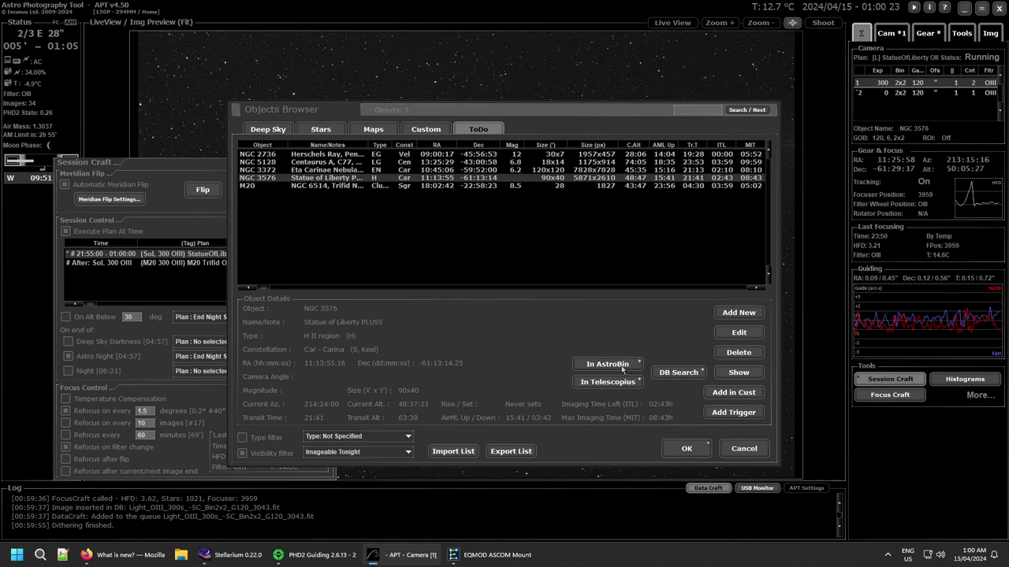
Run a loose AstroBin search for NGC 3576, browse the image results, close the page and return to Astro Photography Tool
{"action": "left_click", "coordinate": [621, 365]}
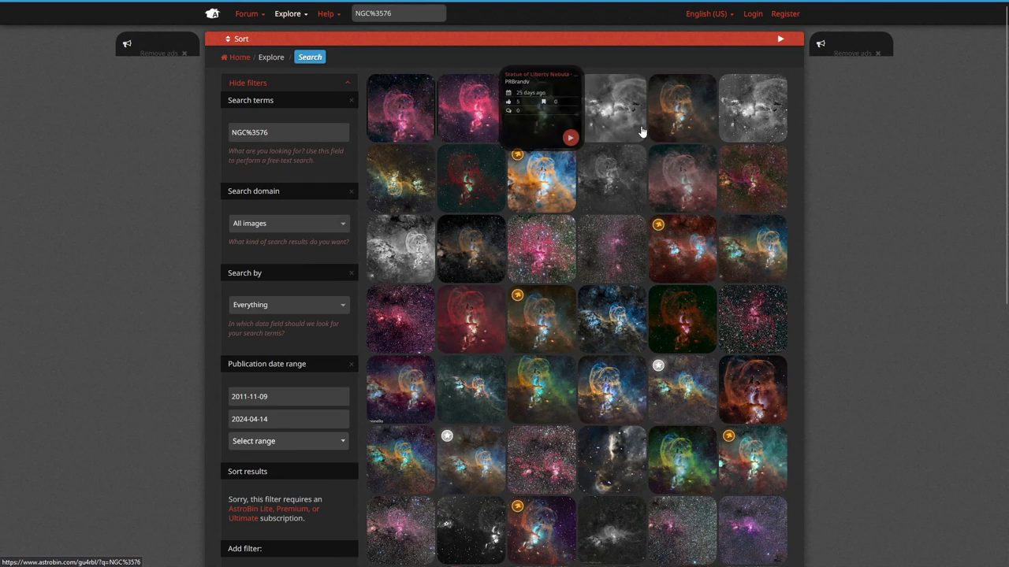
{"action": "scroll", "coordinate": [569, 394], "scroll_direction": "down", "scroll_amount": 3}
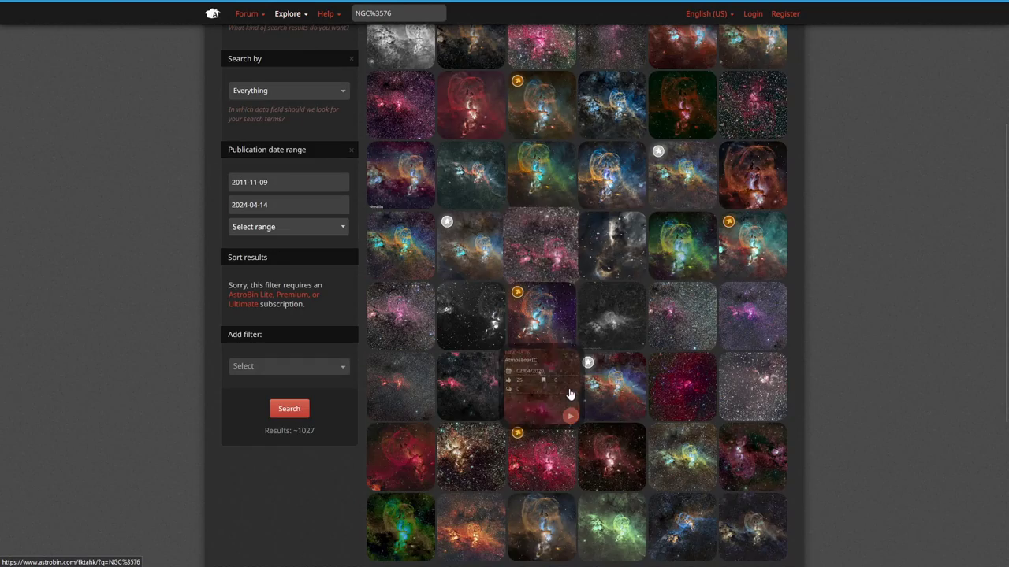
{"action": "scroll", "coordinate": [569, 237], "scroll_direction": "up", "scroll_amount": 3}
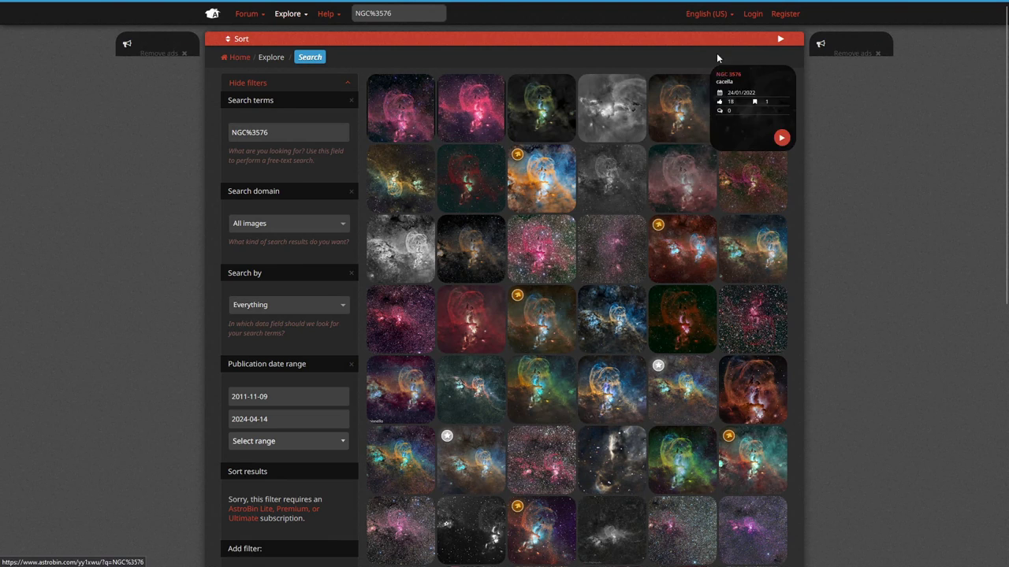
{"action": "mouse_move", "coordinate": [314, 4]}
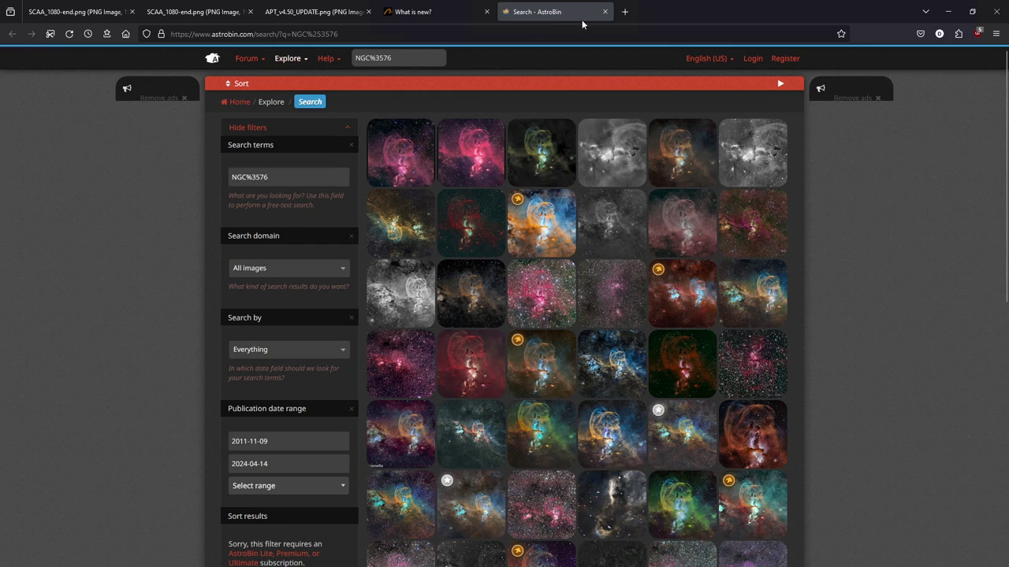
{"action": "left_click", "coordinate": [605, 11]}
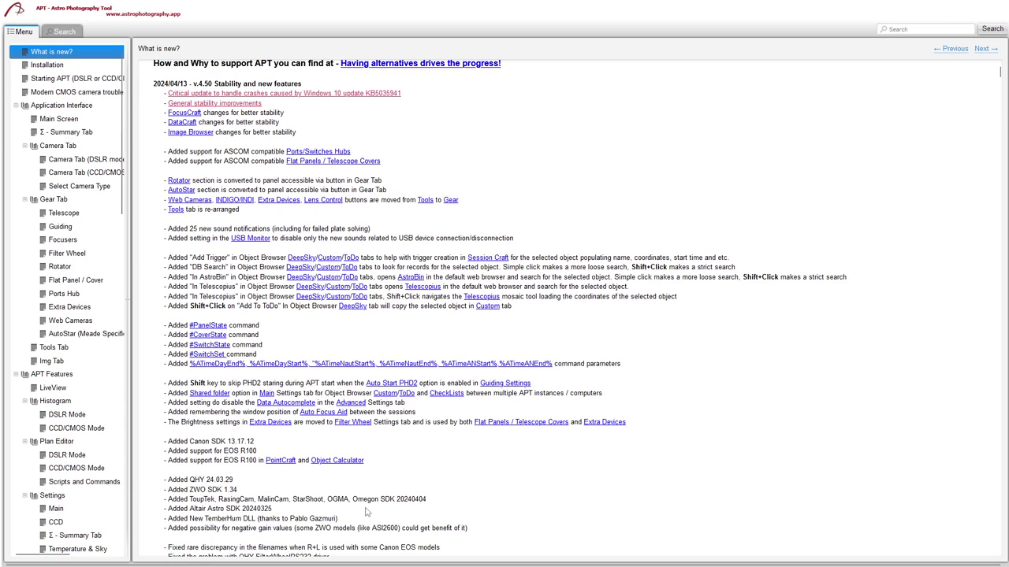
{"action": "key", "text": "alt+Tab"}
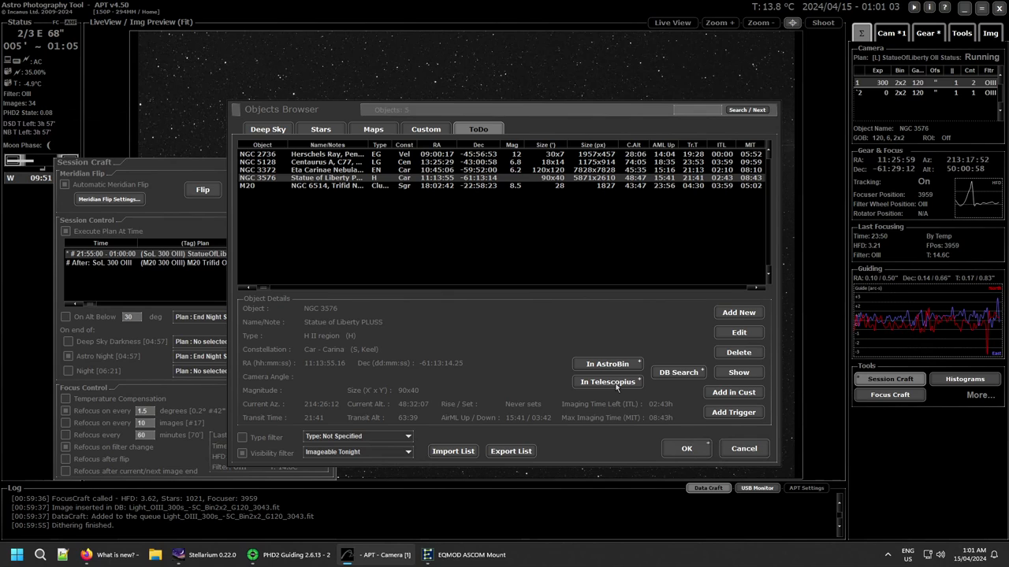
Load NGC 3576's coordinates in the Telescopius Telescope Simulator in the browser and inspect the telescope, camera and mosaic settings
{"action": "left_click", "coordinate": [613, 382]}
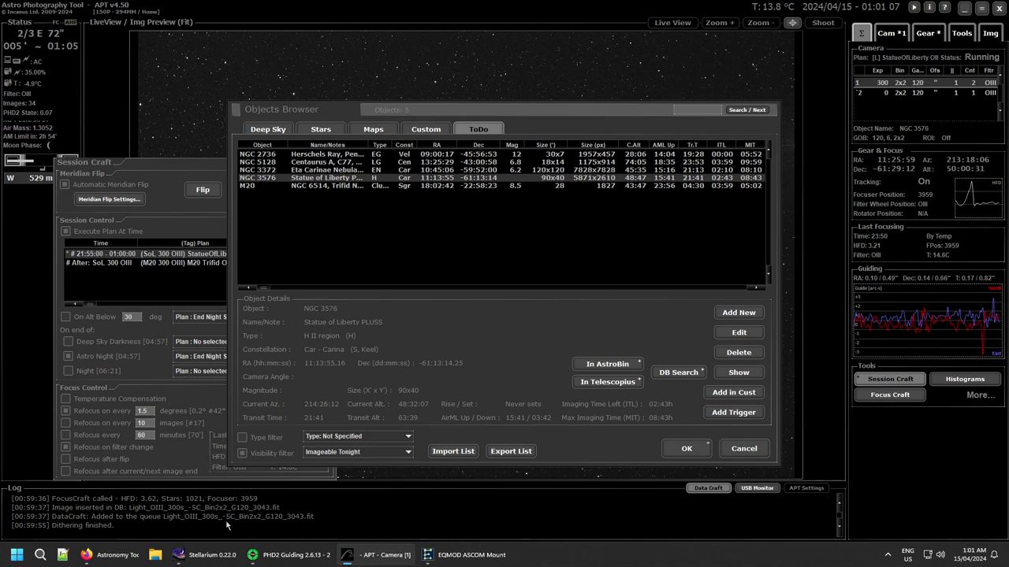
{"action": "left_click", "coordinate": [101, 556]}
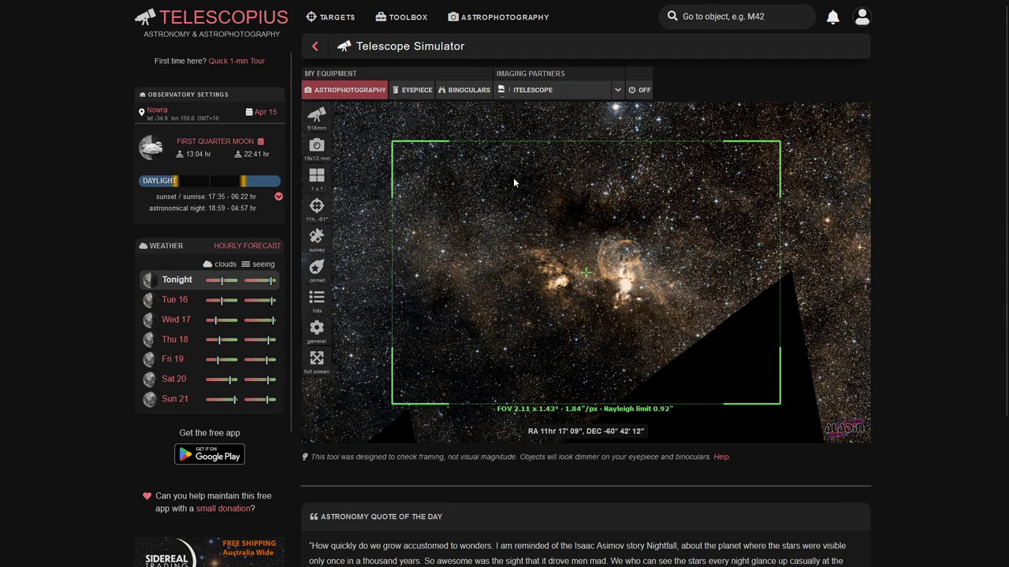
{"action": "left_click", "coordinate": [314, 126]}
{"action": "left_click", "coordinate": [315, 128]}
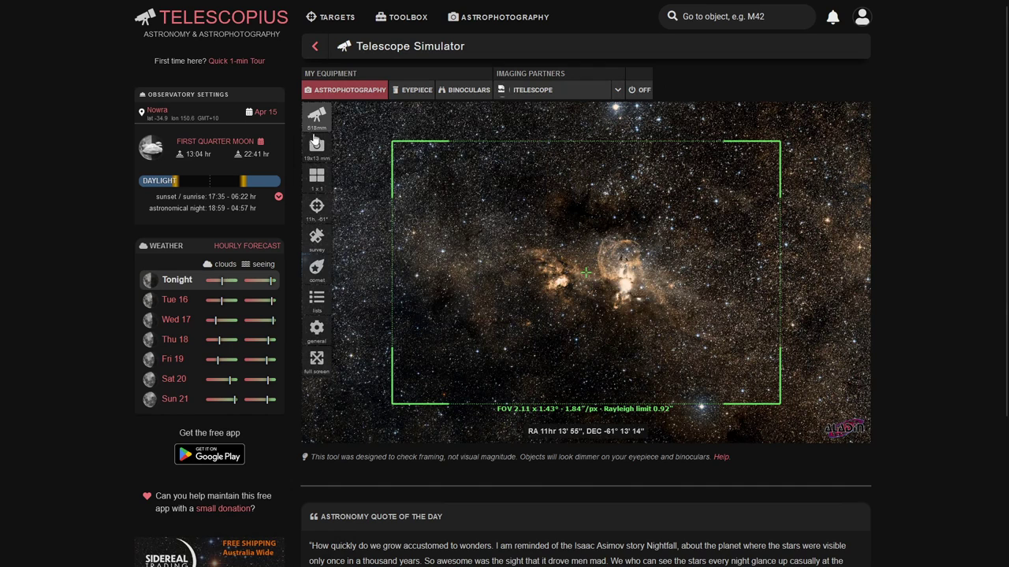
{"action": "left_click", "coordinate": [315, 148]}
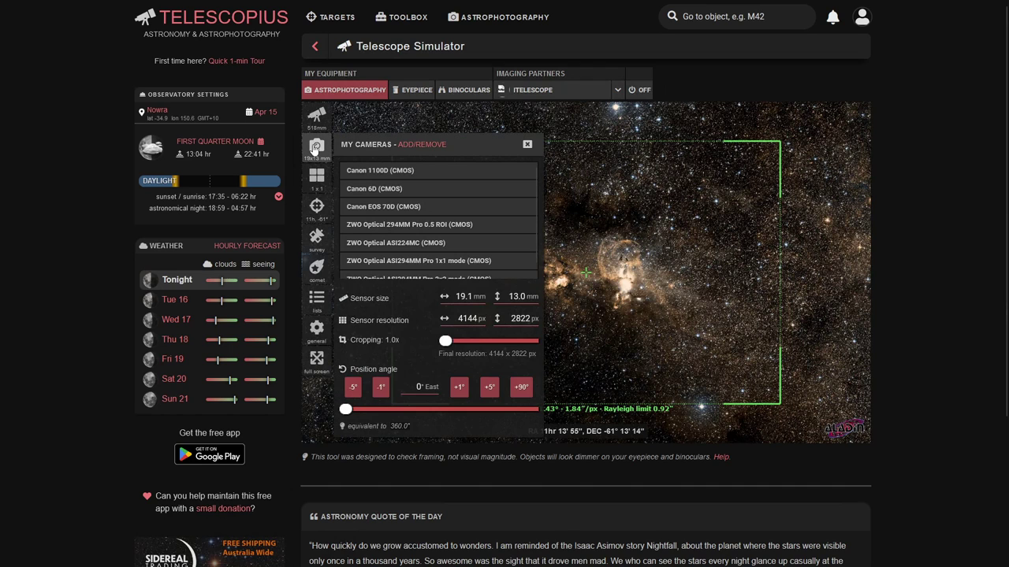
{"action": "left_click", "coordinate": [314, 149]}
{"action": "left_click", "coordinate": [316, 185]}
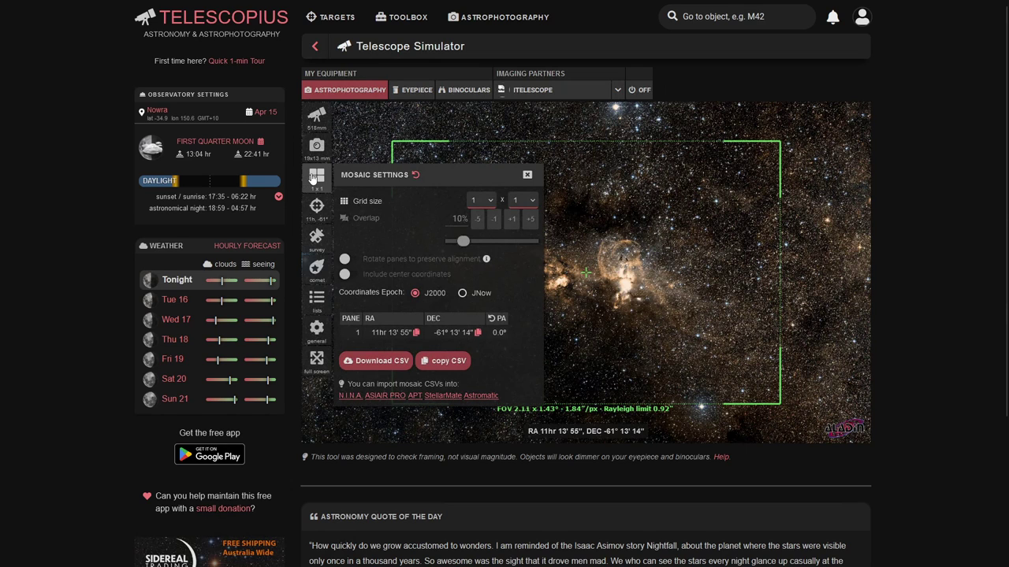
{"action": "left_click", "coordinate": [314, 178]}
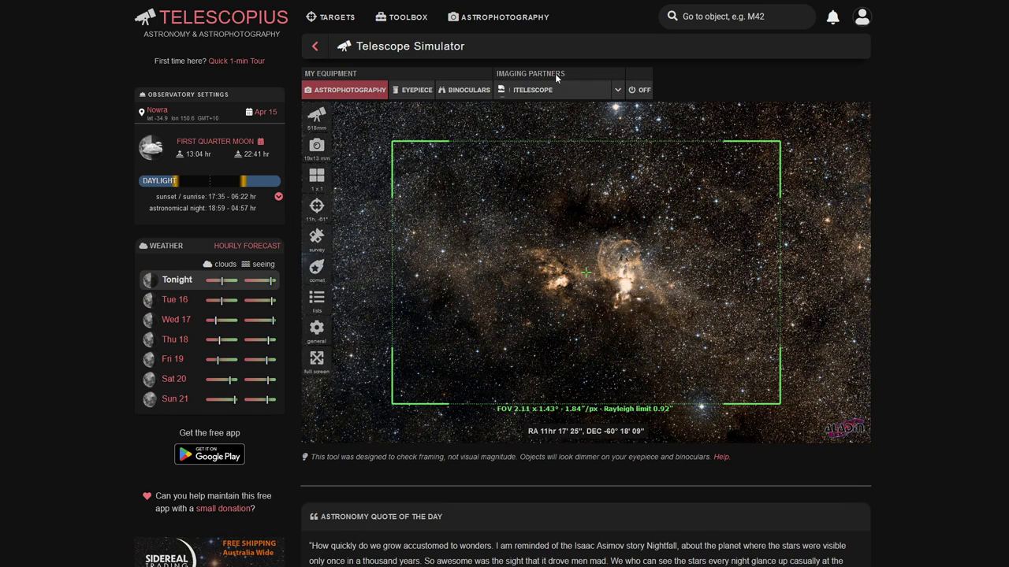
Close the Telescopius page and show the Custom and Deep Sky lists in Astro Photography Tool's Objects Browser
{"action": "mouse_move", "coordinate": [575, 2]}
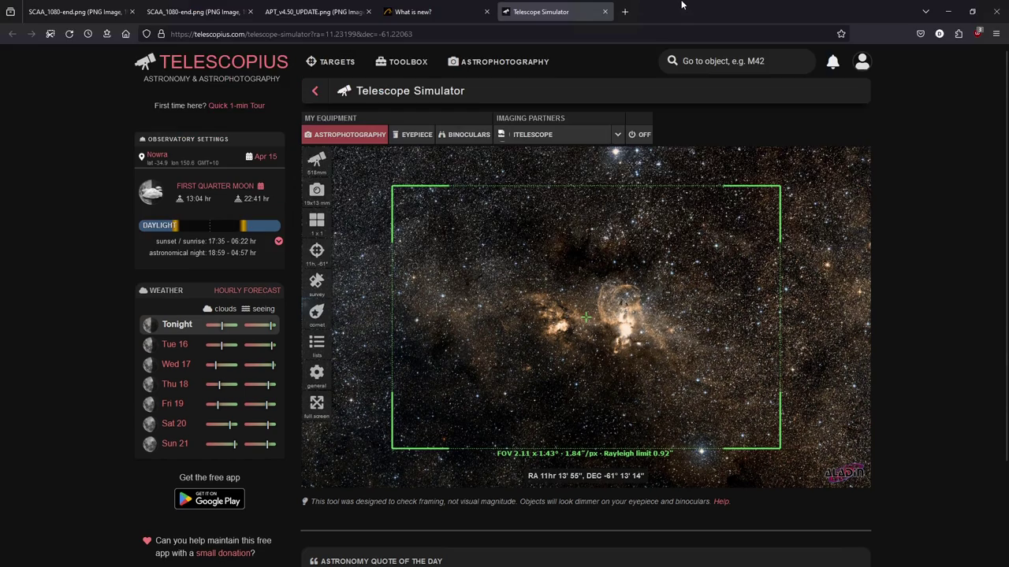
{"action": "left_click", "coordinate": [604, 13]}
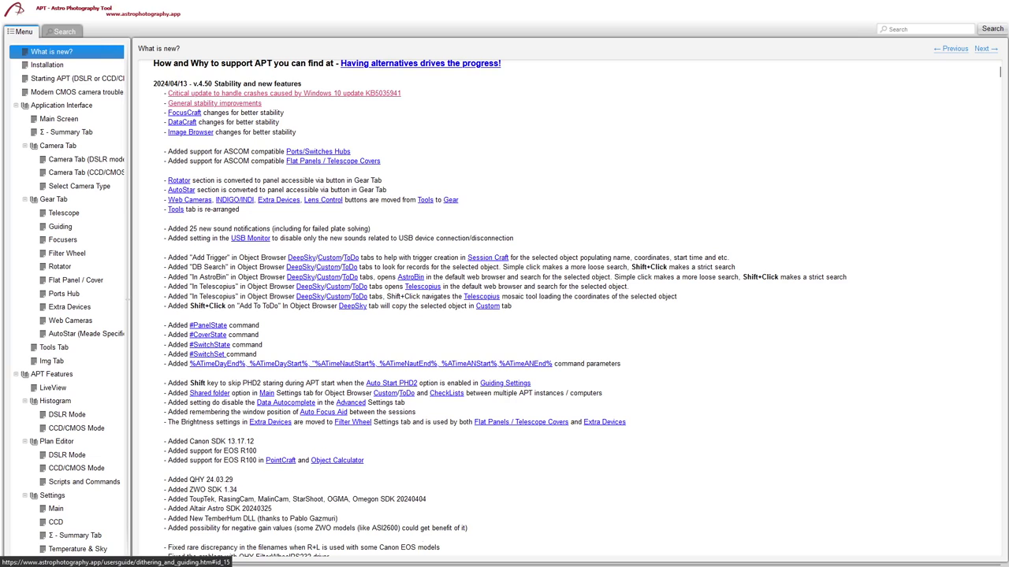
{"action": "key", "text": "alt+Tab"}
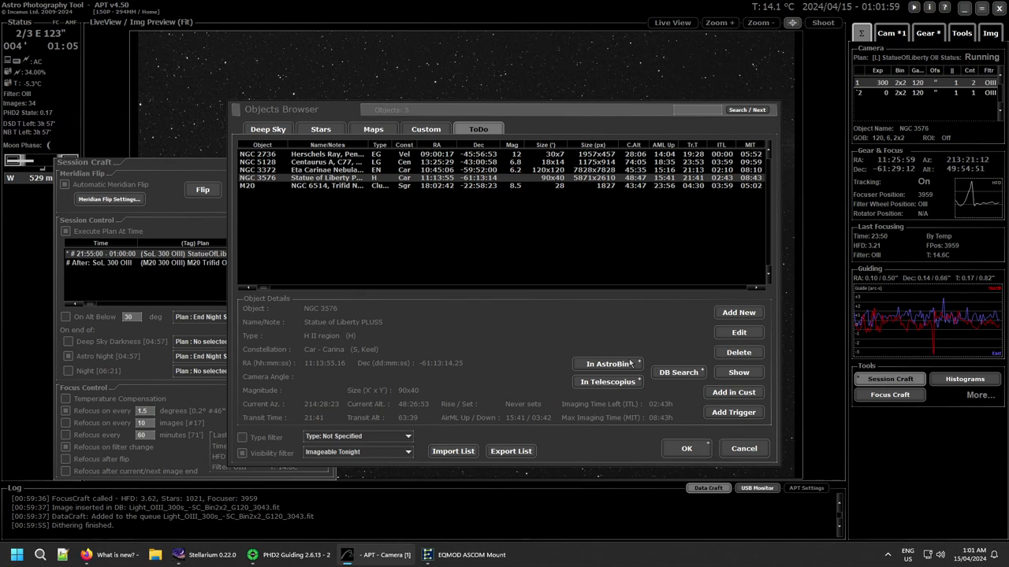
{"action": "left_click", "coordinate": [424, 131]}
{"action": "left_click", "coordinate": [282, 129]}
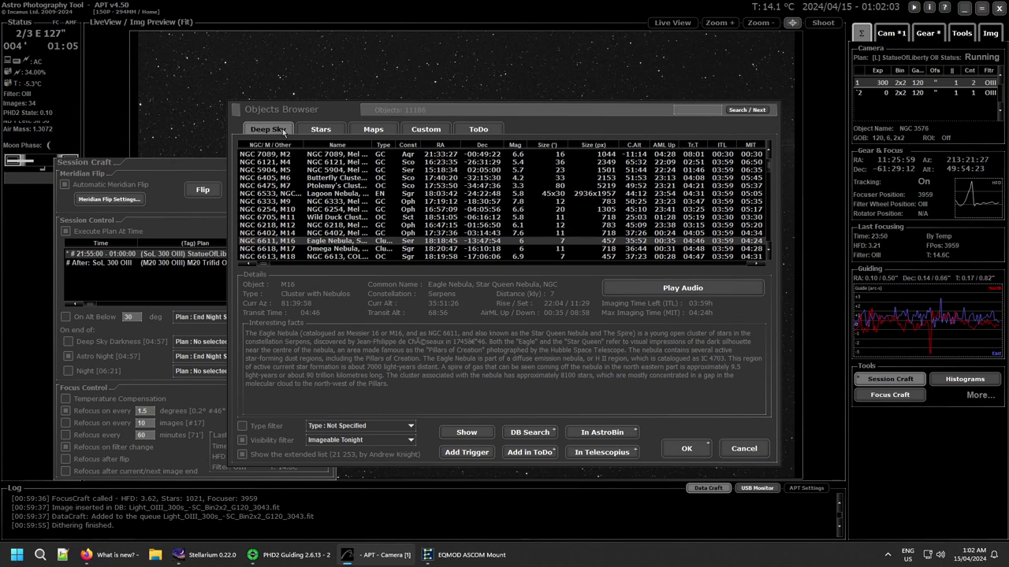